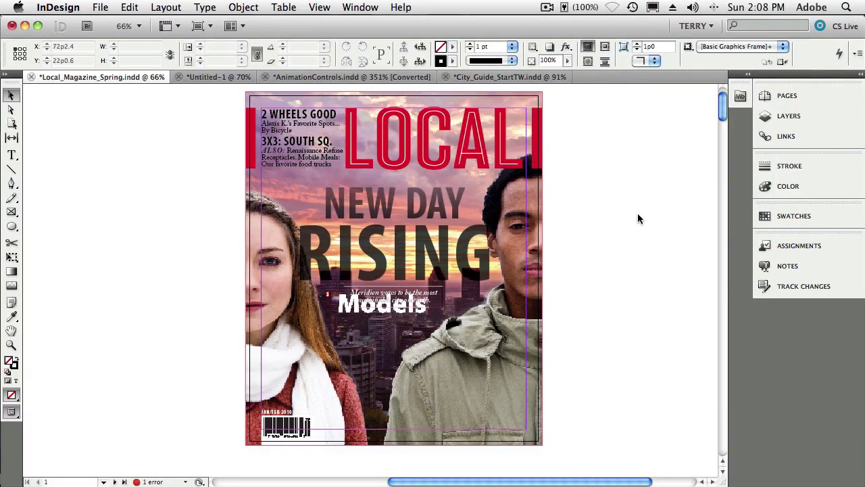
Step: Select the LOCAL masthead group and drill through its nested groups to the letter C's white inner outline, clearing the selection when done
{"action": "left_click", "coordinate": [541, 193]}
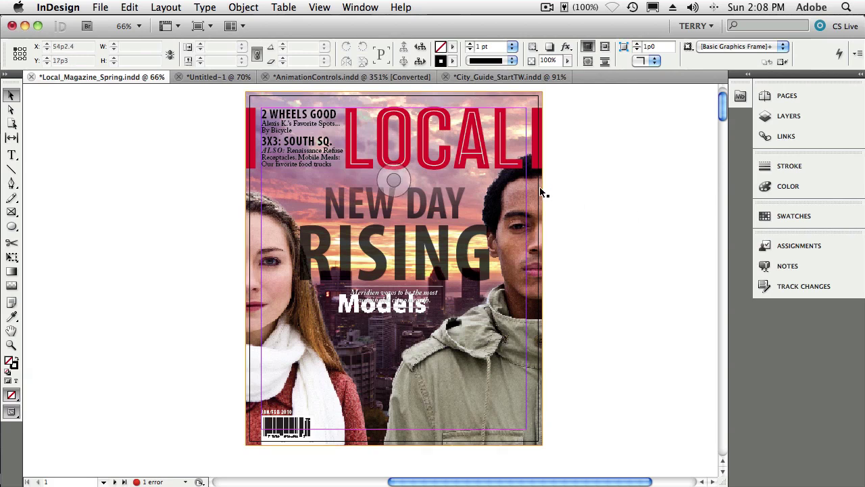
{"action": "left_click", "coordinate": [430, 150]}
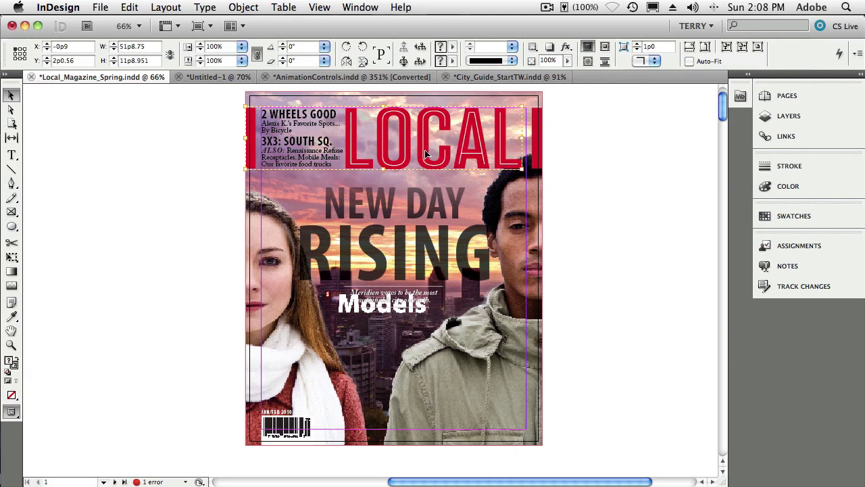
{"action": "key", "text": "super+equal"}
{"action": "key", "text": "super+equal"}
{"action": "key", "text": "super+equal"}
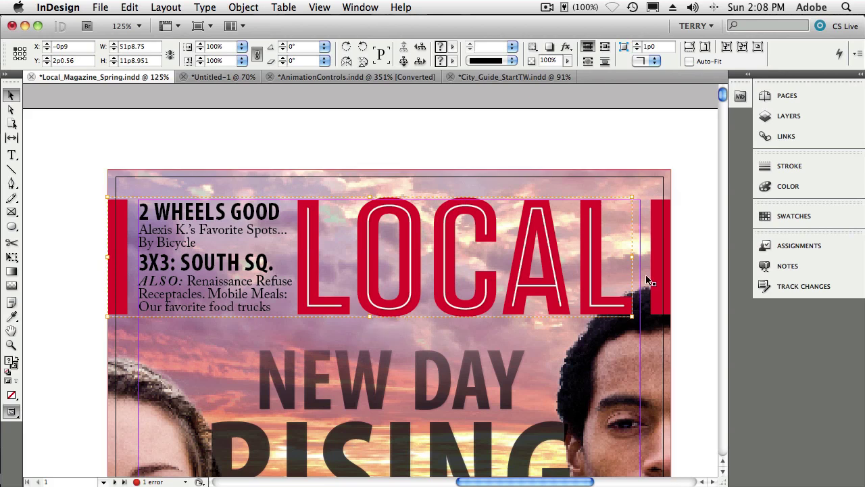
{"action": "double_click", "coordinate": [446, 274]}
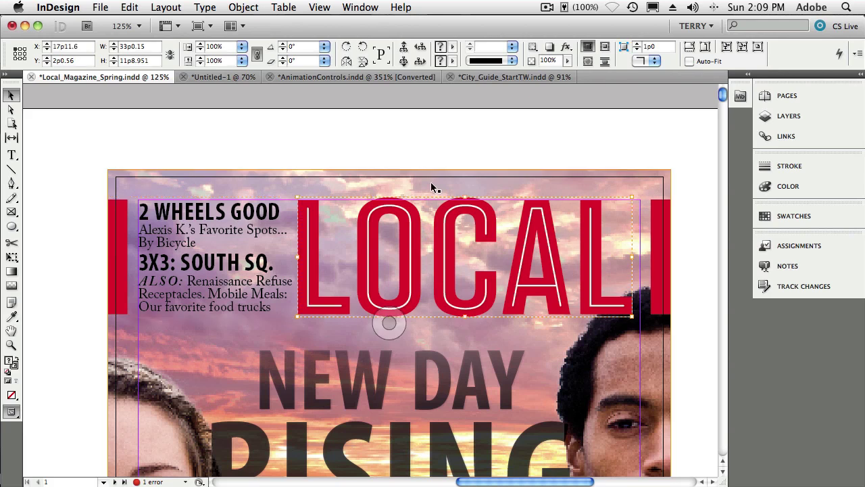
{"action": "double_click", "coordinate": [444, 282]}
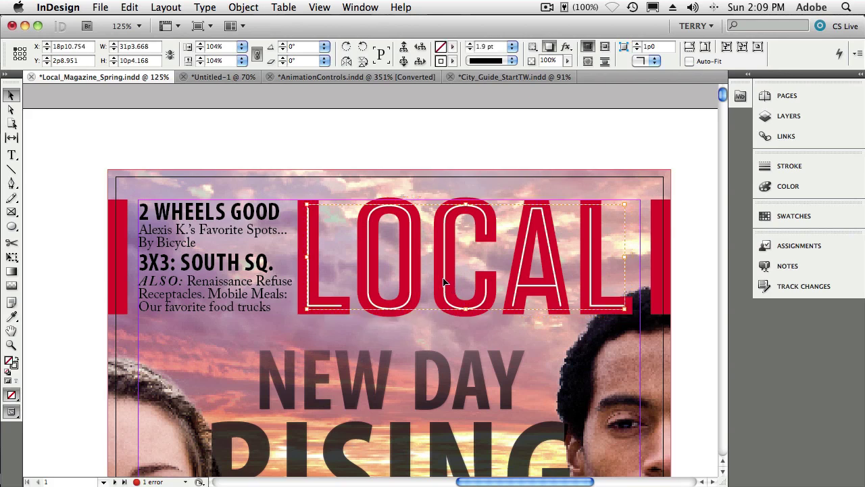
{"action": "left_click", "coordinate": [446, 281]}
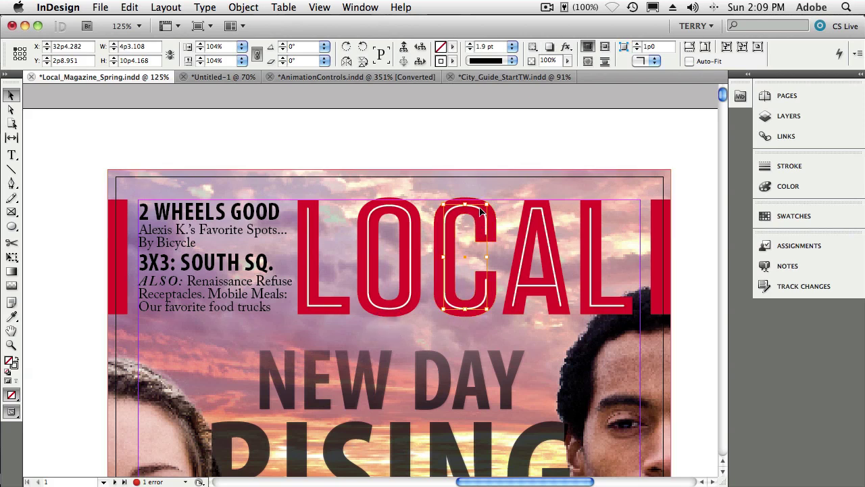
{"action": "left_click_drag", "start_coordinate": [488, 202], "coordinate": [489, 197]}
{"action": "left_click", "coordinate": [467, 150]}
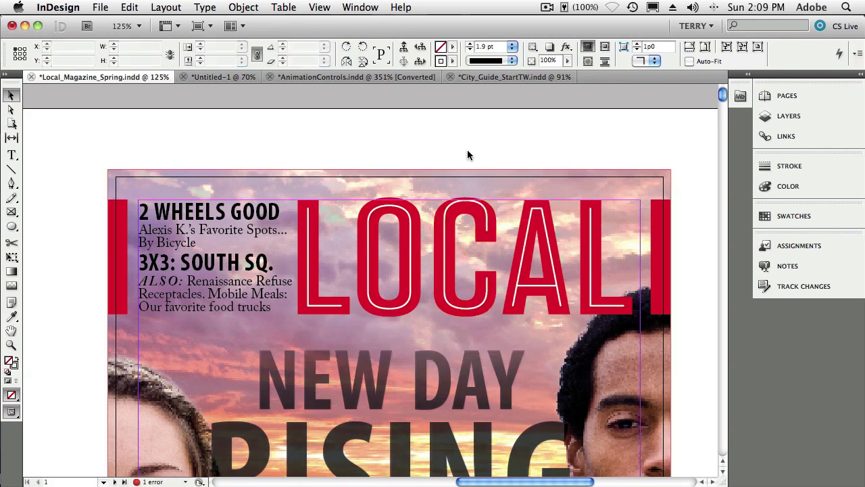
Step: Select the masthead group and the red bar at the page's right edge in turn to check whether they are grouped
{"action": "left_click", "coordinate": [476, 189]}
{"action": "left_click", "coordinate": [477, 216]}
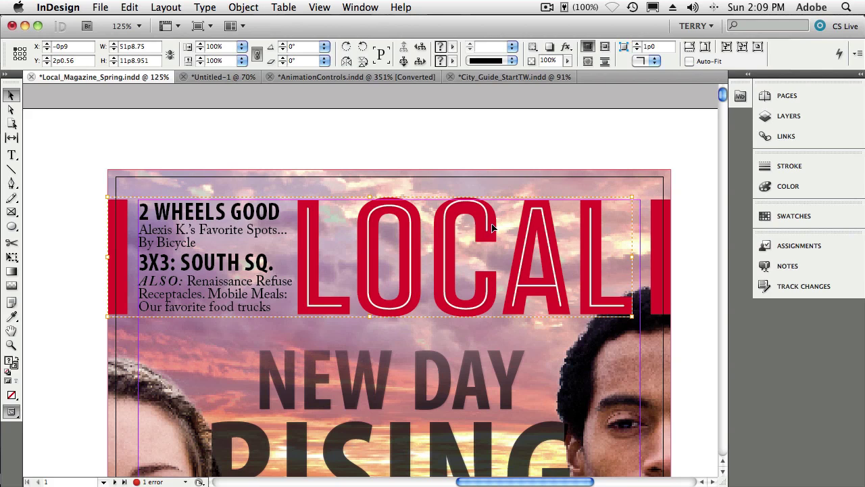
{"action": "left_click", "coordinate": [656, 293]}
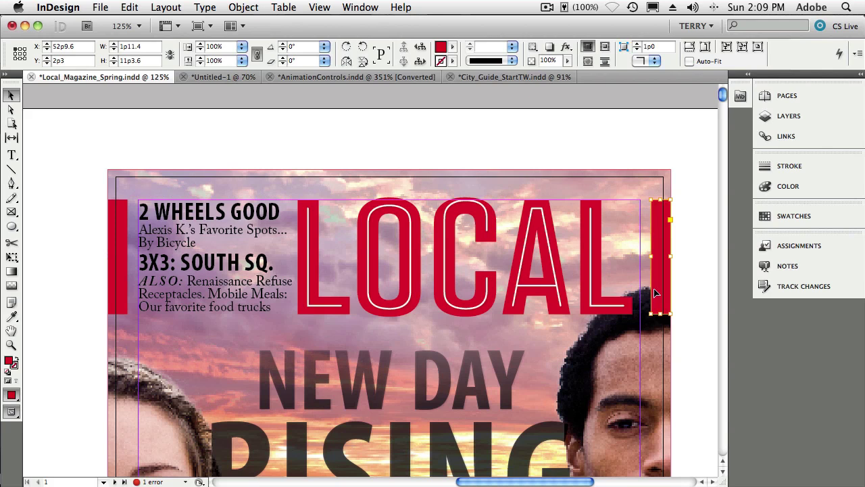
{"action": "left_click", "coordinate": [607, 283]}
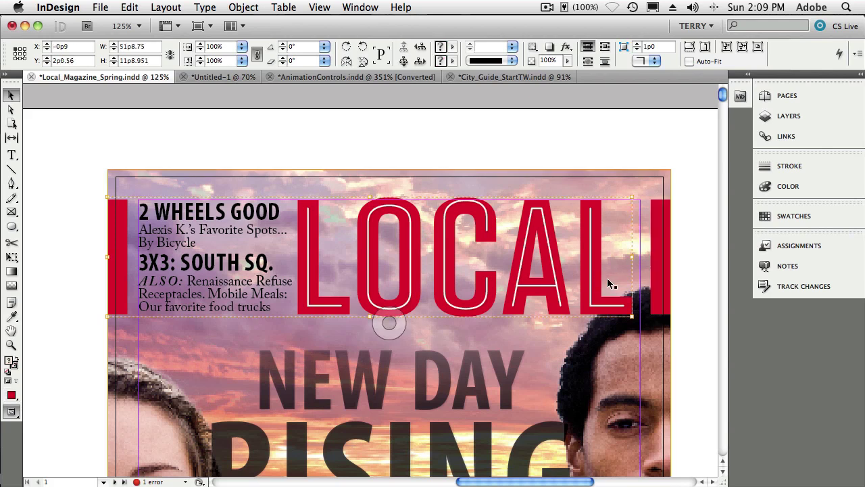
Step: Locate the selected right-edge red bar among the Text layer's objects and identify it by hiding and reshowing Right Bar
{"action": "left_click", "coordinate": [660, 283]}
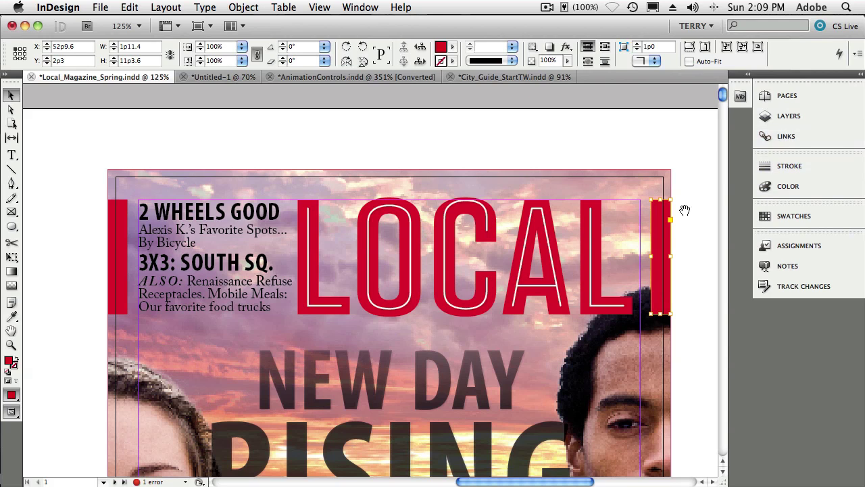
{"action": "left_click_drag", "start_coordinate": [685, 208], "coordinate": [527, 198]}
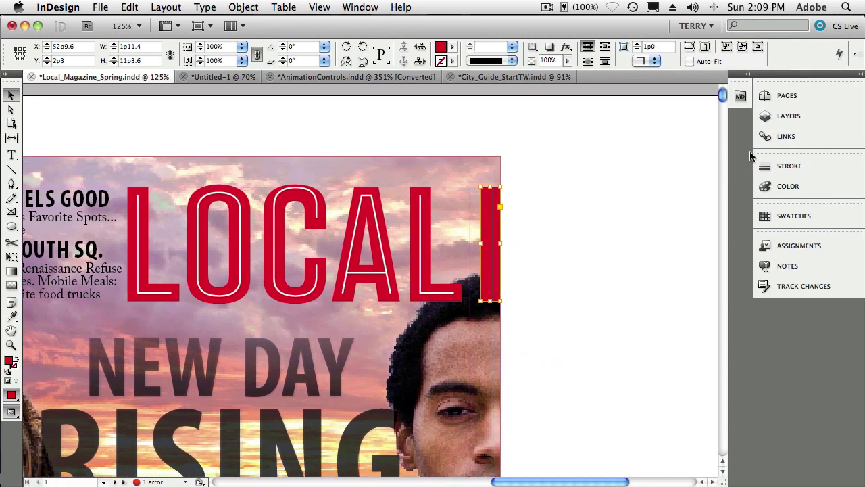
{"action": "left_click", "coordinate": [774, 118]}
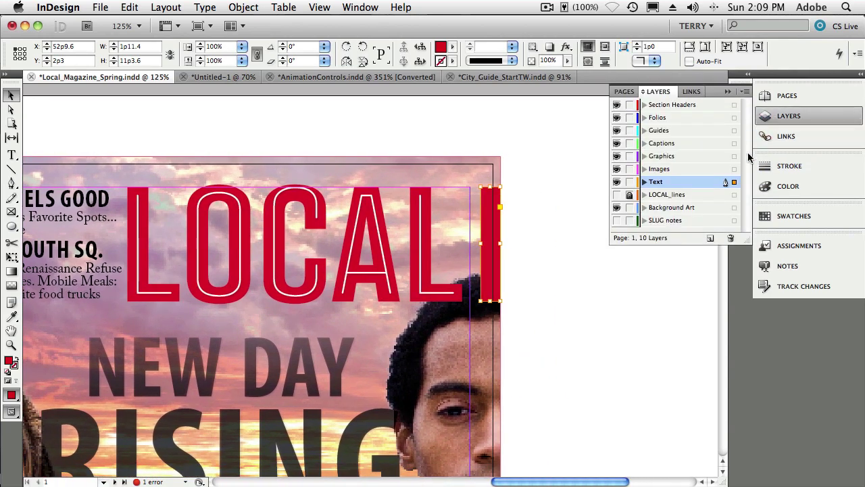
{"action": "left_click", "coordinate": [644, 181]}
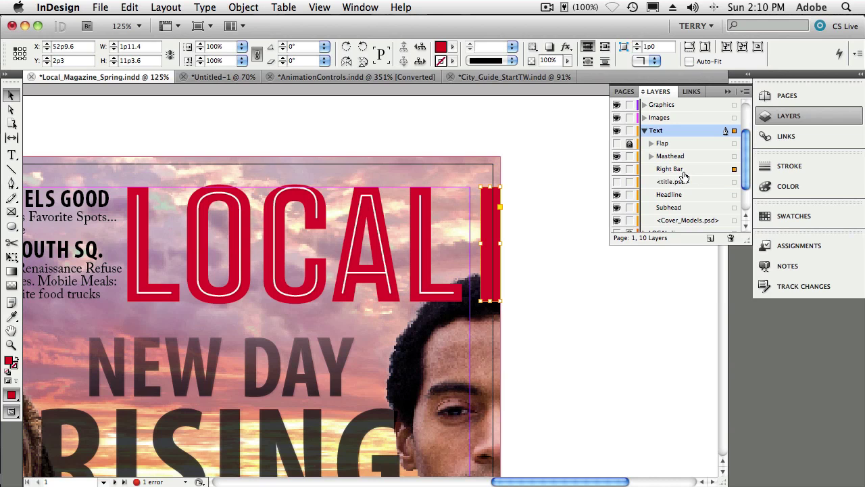
{"action": "left_click", "coordinate": [617, 170]}
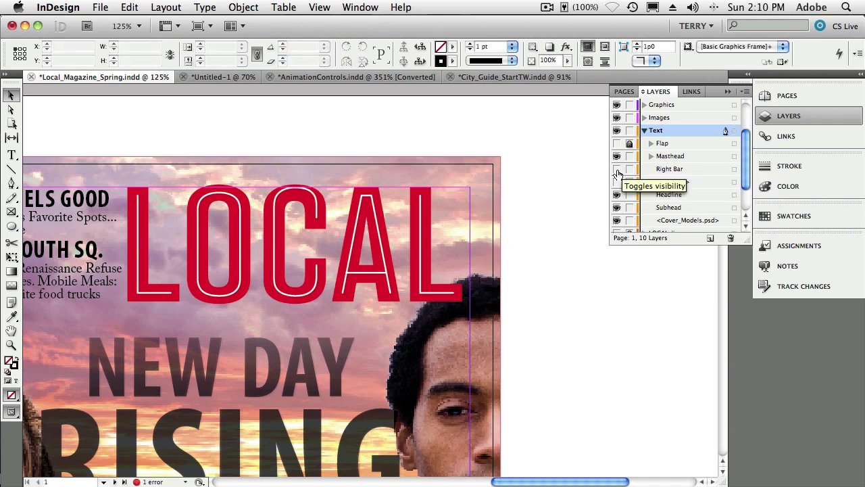
{"action": "left_click", "coordinate": [616, 170]}
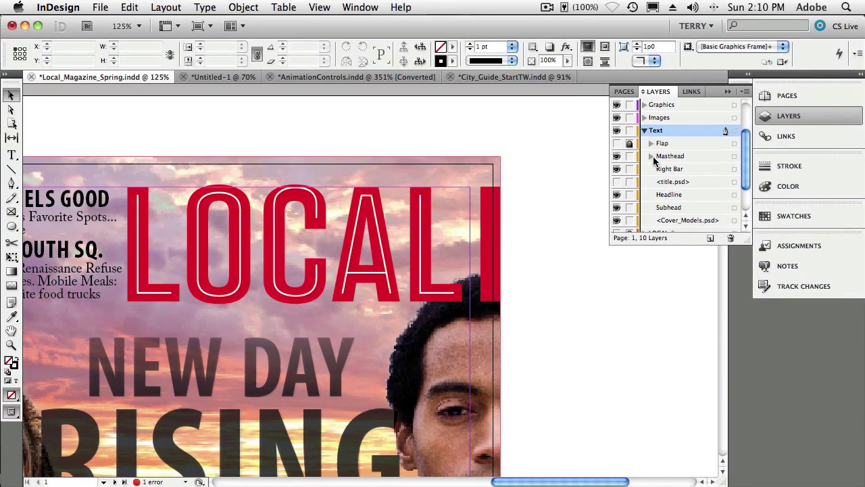
Step: Move the Right Bar object into the Masthead group, between Left Bar and Logotype, and select the regrouped masthead on the page
{"action": "left_click", "coordinate": [651, 156]}
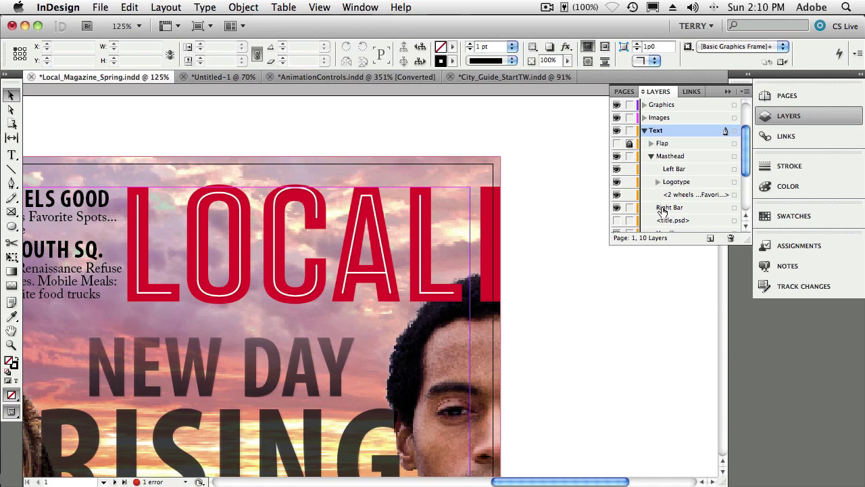
{"action": "left_click_drag", "start_coordinate": [661, 210], "coordinate": [667, 181]}
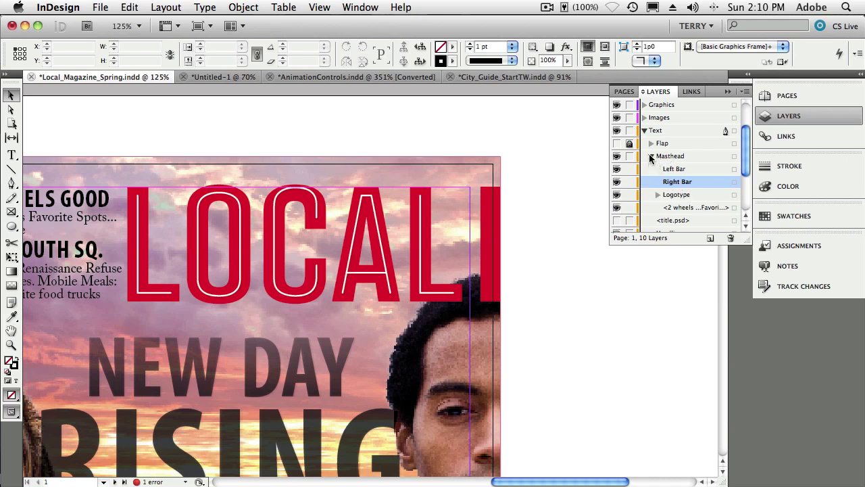
{"action": "left_click", "coordinate": [652, 156]}
{"action": "left_click", "coordinate": [500, 204]}
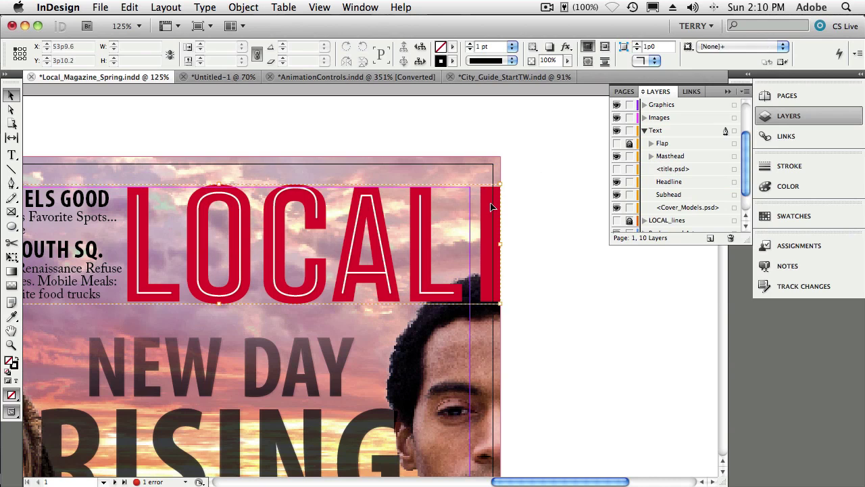
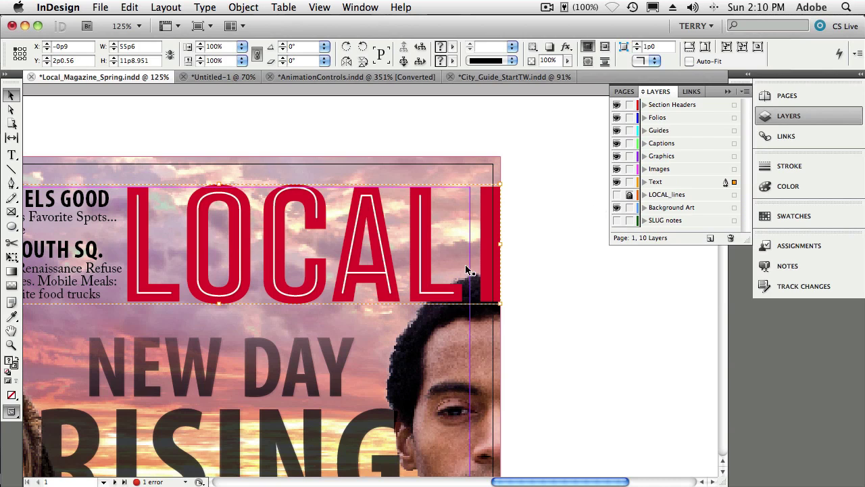
Step: Select the cover models image and switch its display performance to high quality
{"action": "left_click_drag", "start_coordinate": [277, 420], "coordinate": [433, 287]}
{"action": "left_click", "coordinate": [400, 379]}
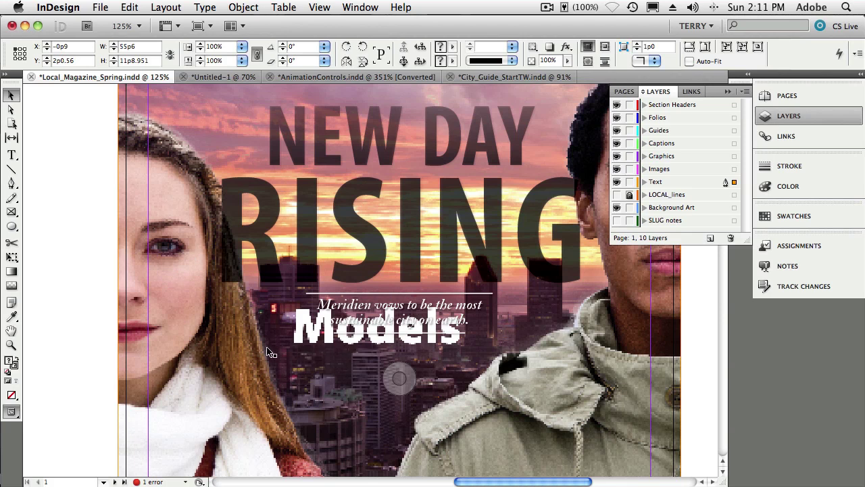
{"action": "right_click", "coordinate": [211, 363]}
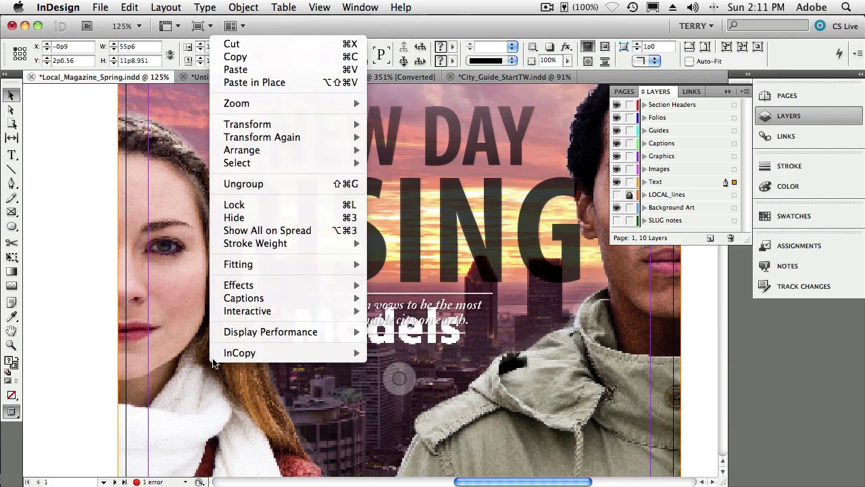
{"action": "mouse_move", "coordinate": [352, 333]}
{"action": "left_click", "coordinate": [392, 356]}
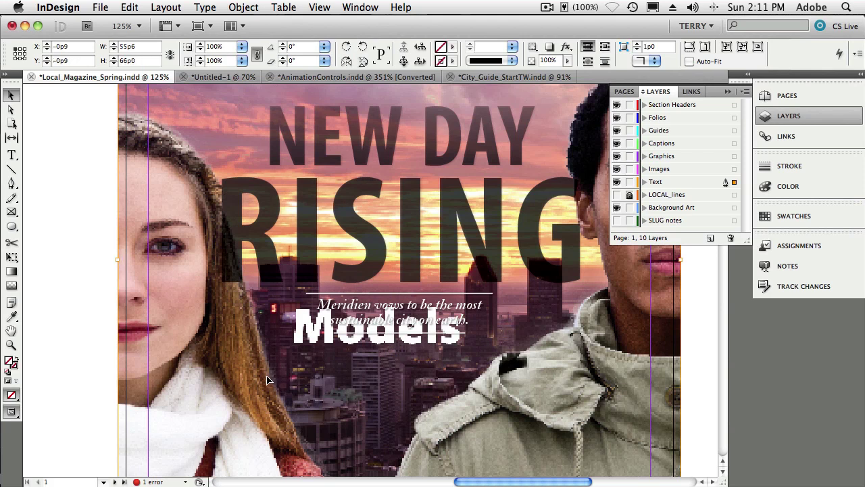
{"action": "right_click", "coordinate": [267, 379]}
{"action": "mouse_move", "coordinate": [322, 475]}
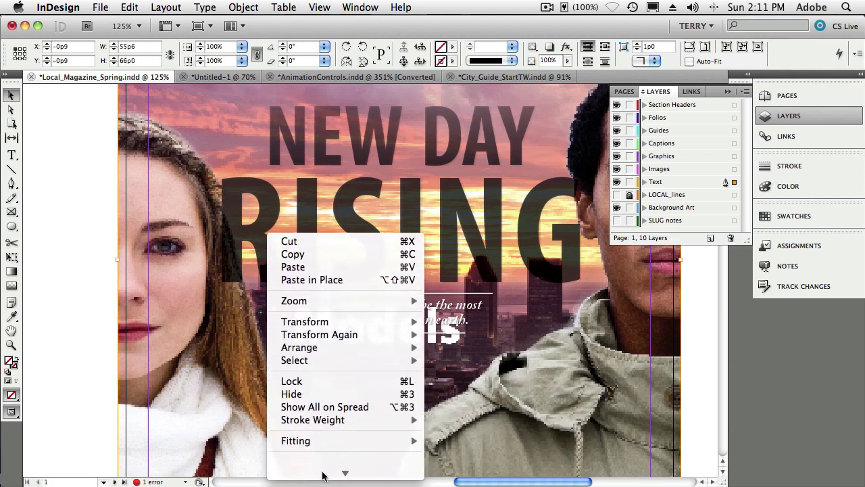
{"action": "left_click", "coordinate": [142, 411]}
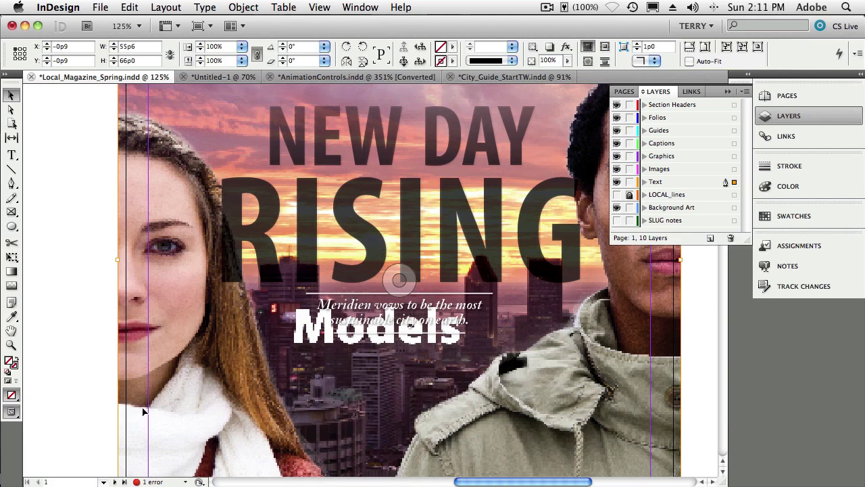
{"action": "right_click", "coordinate": [260, 406]}
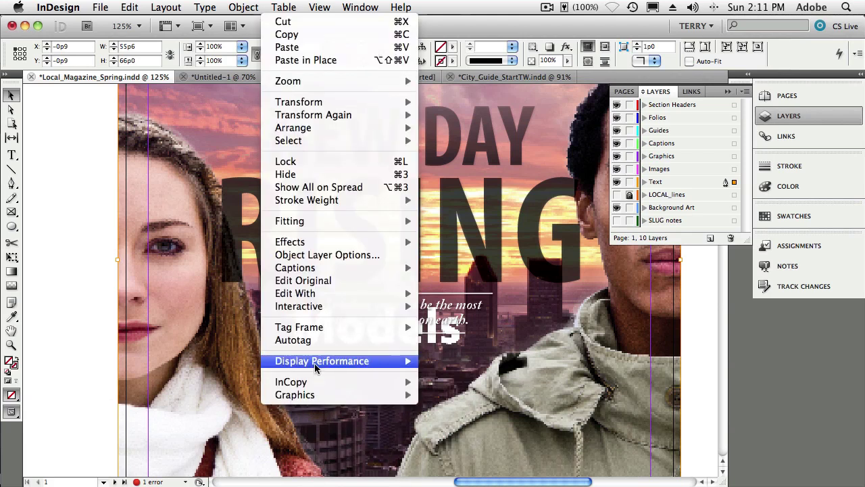
{"action": "mouse_move", "coordinate": [316, 367]}
{"action": "left_click", "coordinate": [444, 386]}
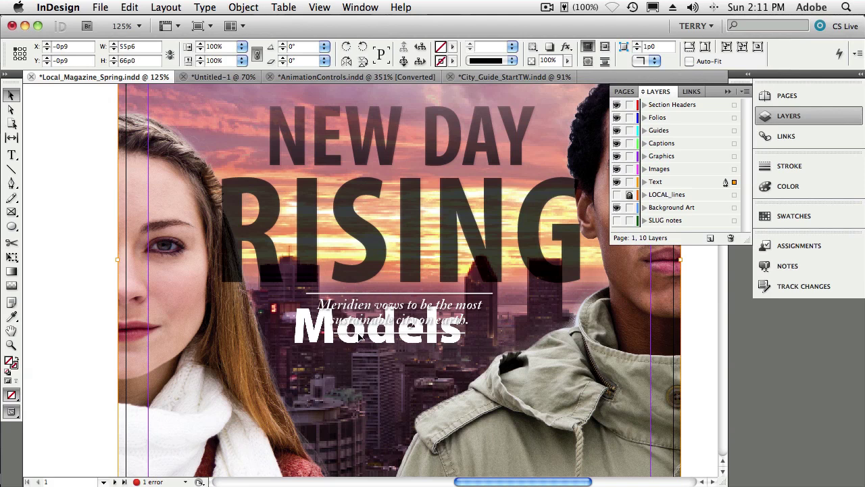
Step: Reselect the cover models image and hide its Models layer through the Object Layer Options
{"action": "left_click", "coordinate": [336, 305]}
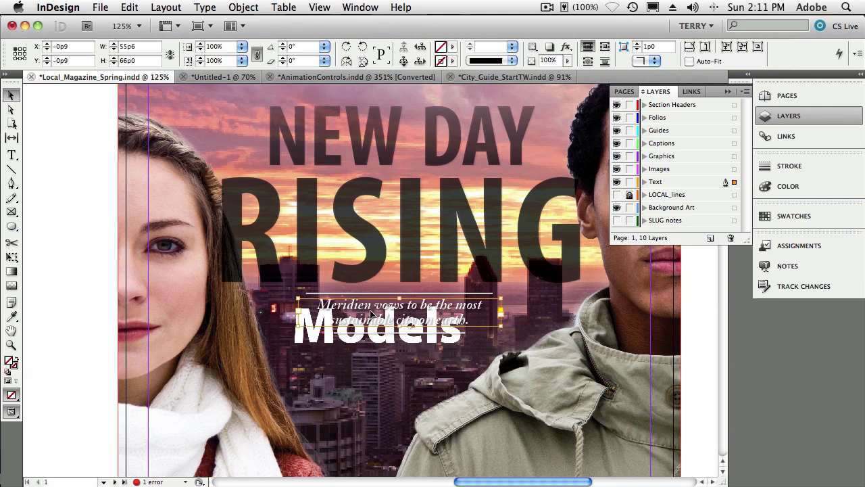
{"action": "left_click", "coordinate": [398, 377]}
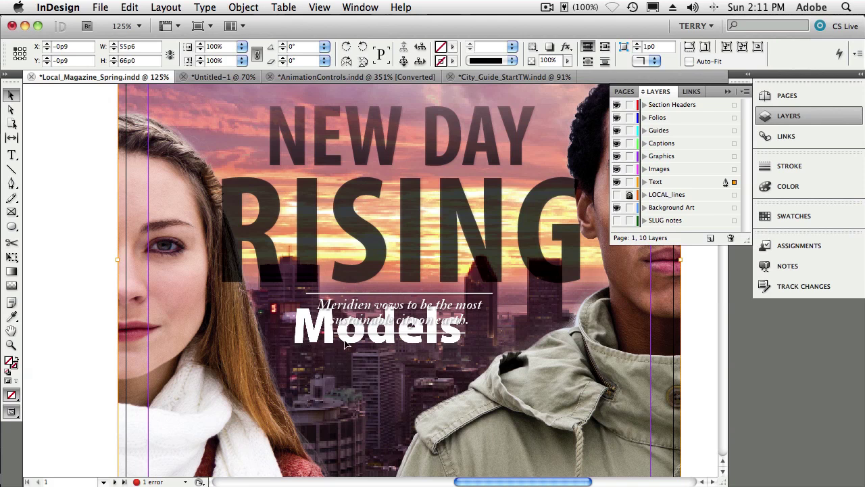
{"action": "left_click", "coordinate": [399, 279]}
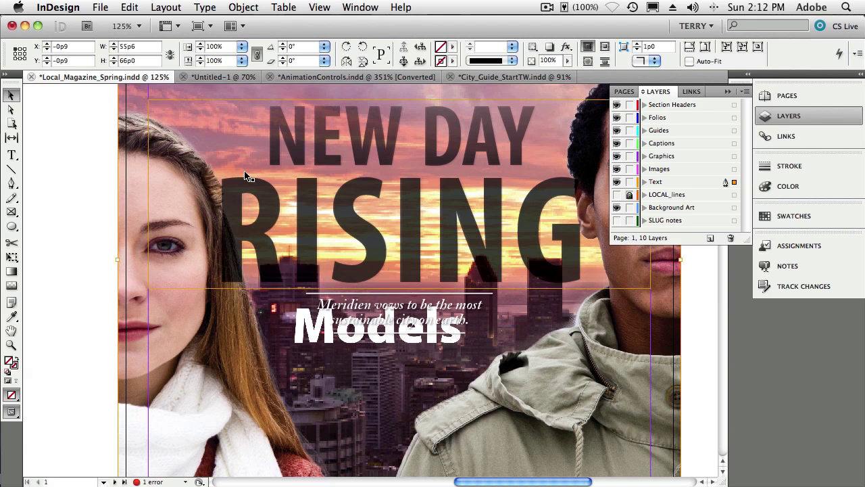
{"action": "left_click", "coordinate": [243, 8]}
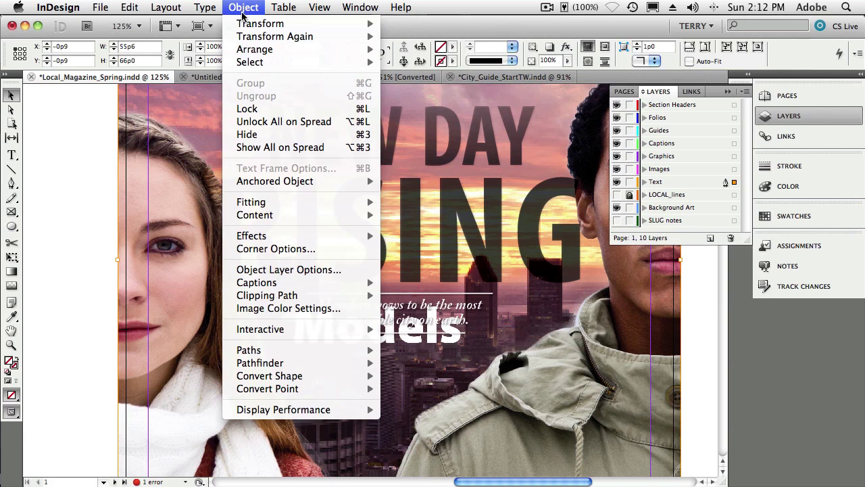
{"action": "left_click", "coordinate": [277, 270]}
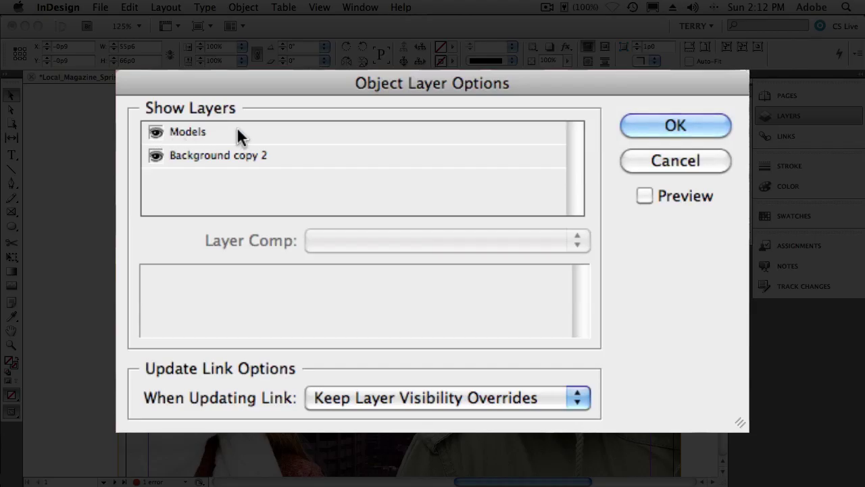
{"action": "left_click", "coordinate": [156, 131]}
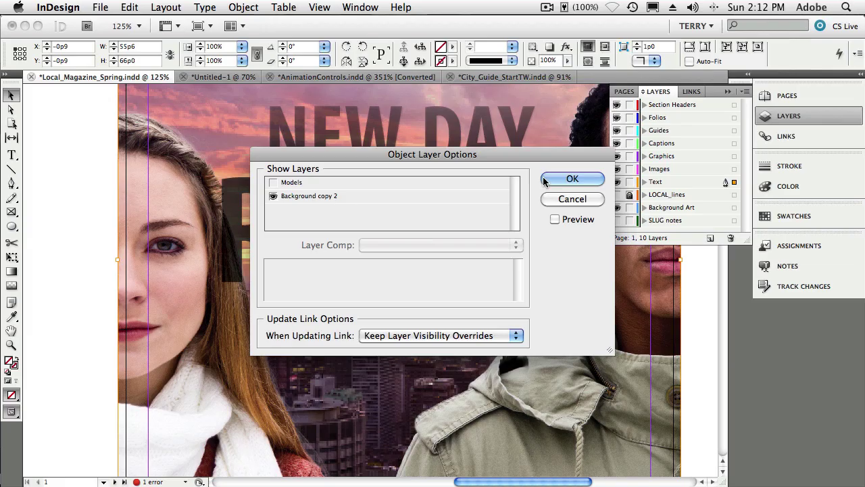
{"action": "left_click", "coordinate": [646, 128]}
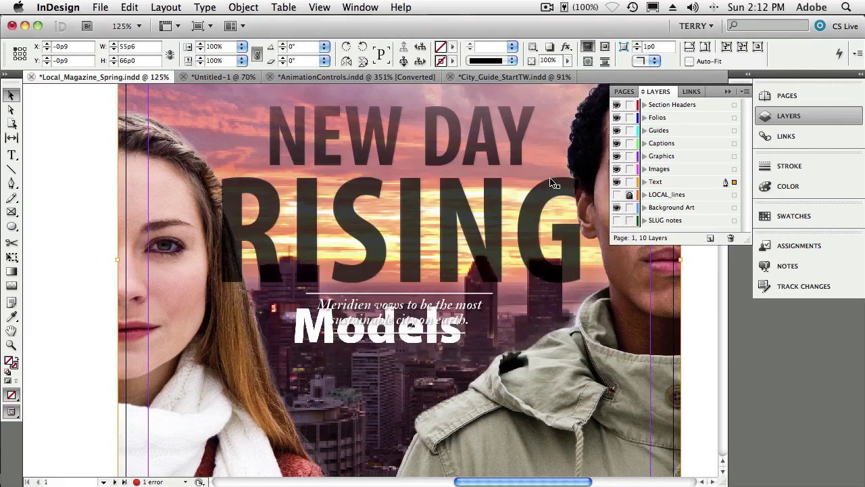
{"action": "left_click", "coordinate": [399, 280]}
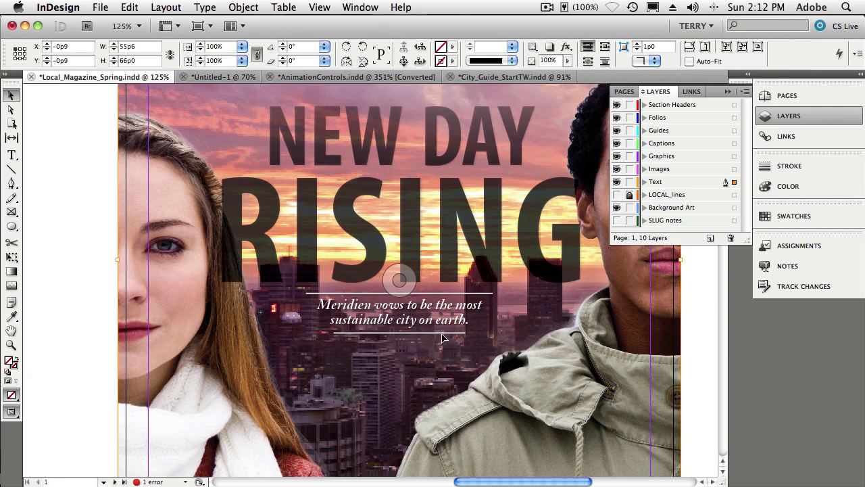
Step: Collapse the Layers panel and bring the empty narrow column beside the page 2 quote into view at 75%
{"action": "left_click", "coordinate": [728, 91]}
{"action": "left_click_drag", "start_coordinate": [723, 112], "coordinate": [721, 156]}
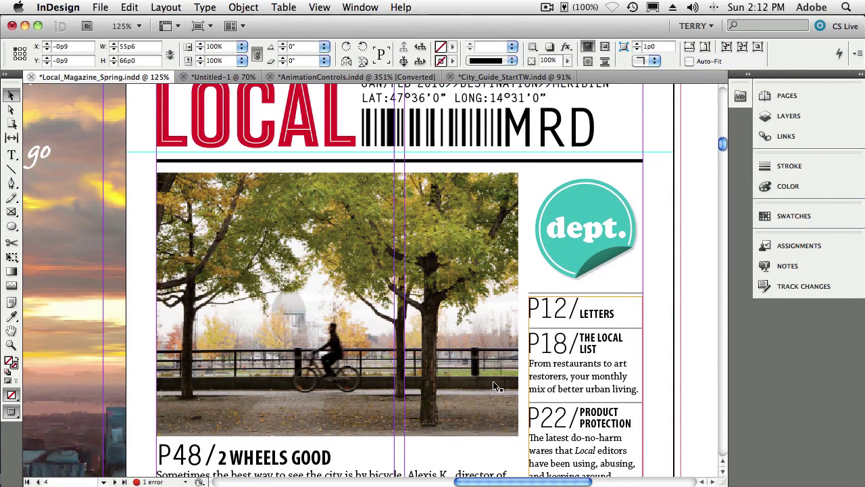
{"action": "left_click_drag", "start_coordinate": [518, 481], "coordinate": [364, 482]}
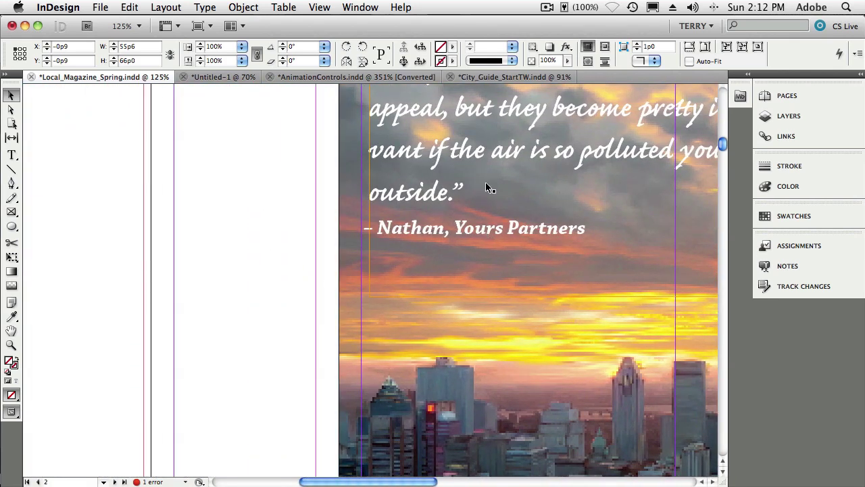
{"action": "key", "text": "super+minus"}
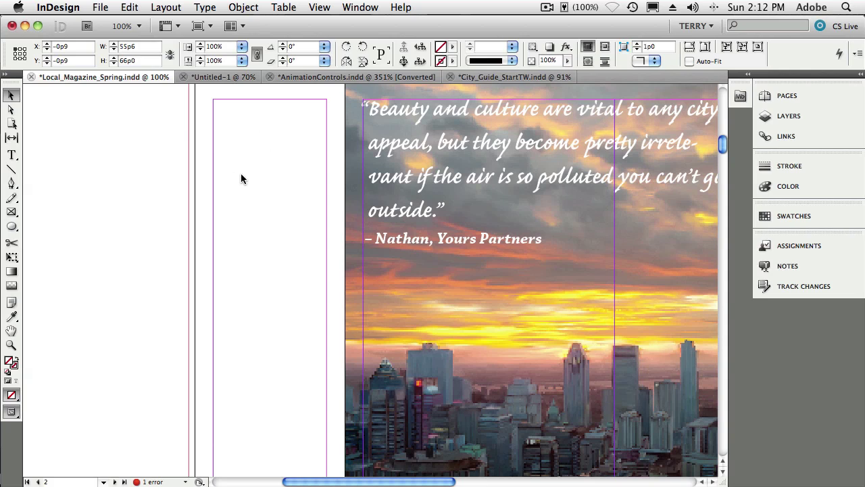
{"action": "key", "text": "super+minus"}
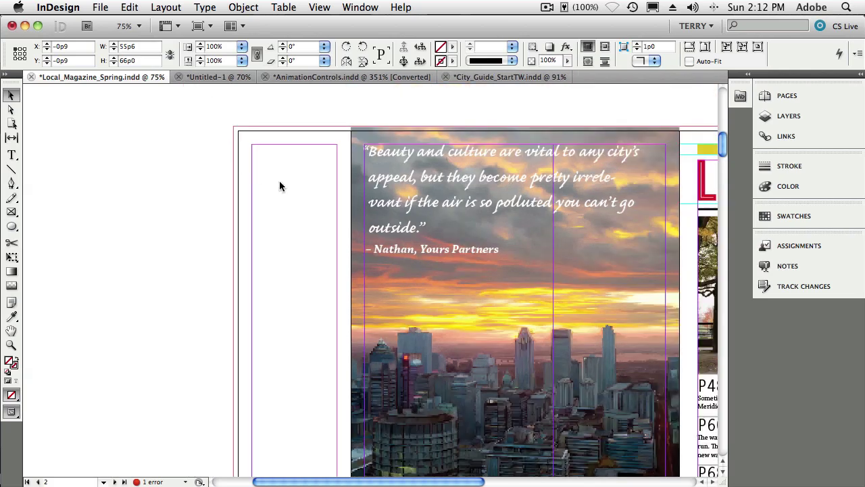
{"action": "left_click_drag", "start_coordinate": [724, 147], "coordinate": [725, 153]}
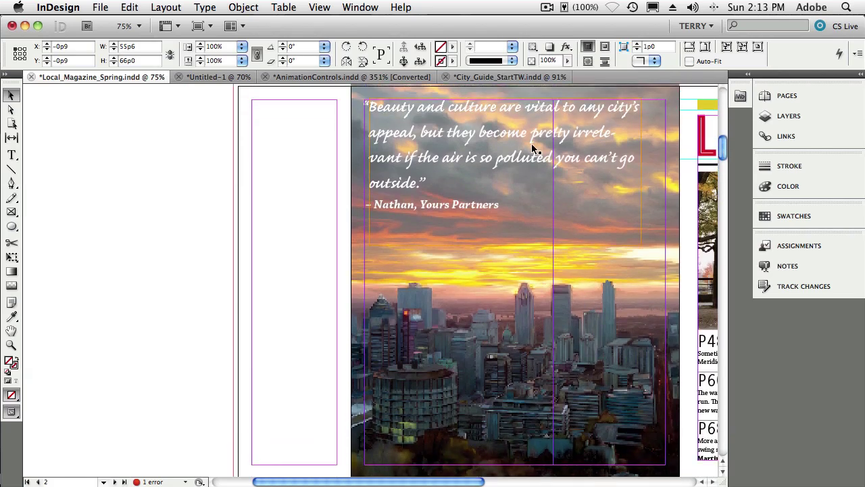
Step: Switch to the Buzzword document The Gettysburg Address in Safari, delete the trailing dash after "November 19, 1863" and save the document
{"action": "key", "text": "super+Tab"}
{"action": "key", "text": "super+Tab"}
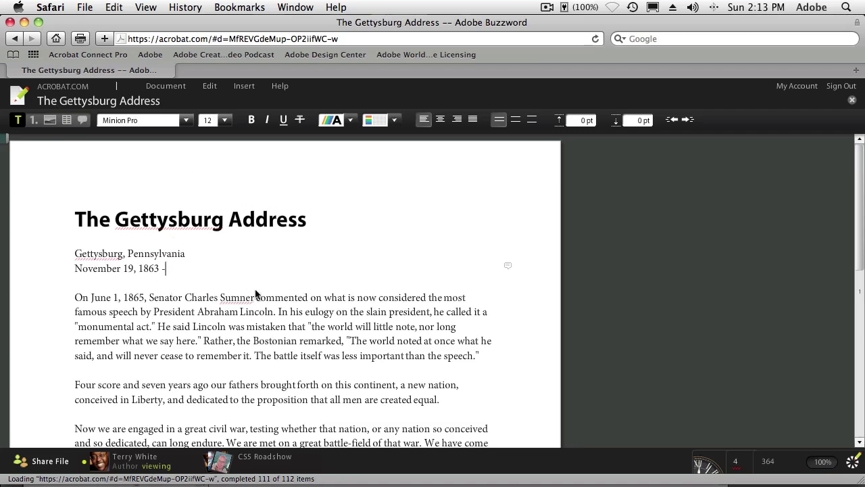
{"action": "key", "text": "BackSpace"}
{"action": "key", "text": "BackSpace"}
{"action": "left_click", "coordinate": [154, 91]}
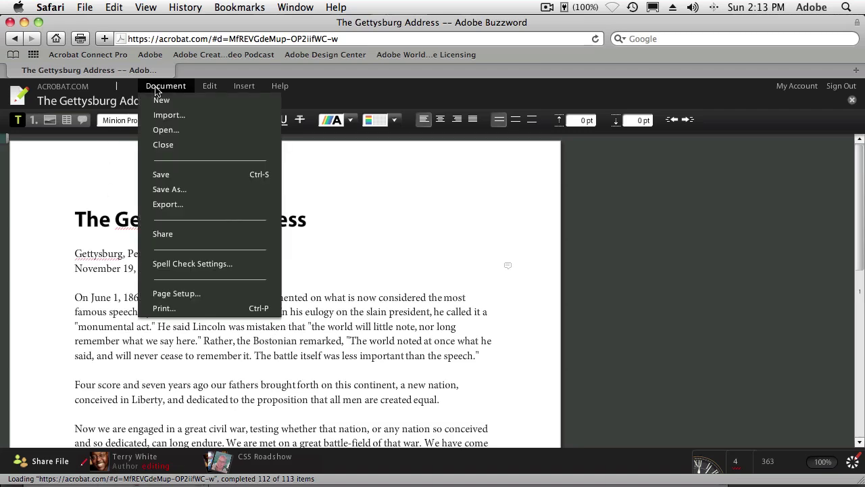
{"action": "left_click", "coordinate": [166, 178]}
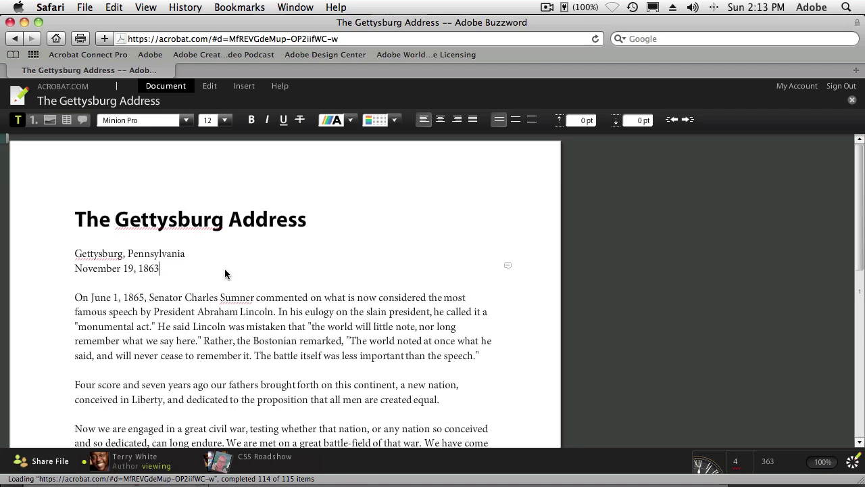
Step: Return to InDesign and place the Buzzword document The Gettysburg Address as a linked story filling the empty narrow column on page 2
{"action": "key", "text": "super+Tab"}
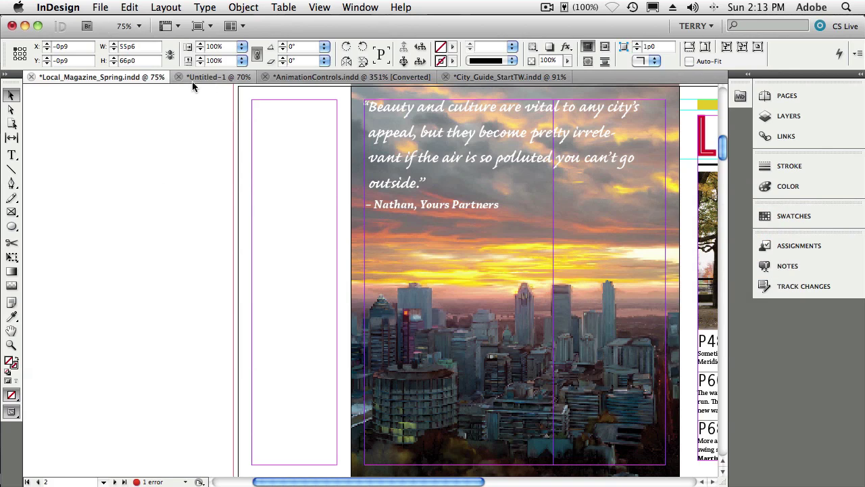
{"action": "left_click", "coordinate": [116, 138]}
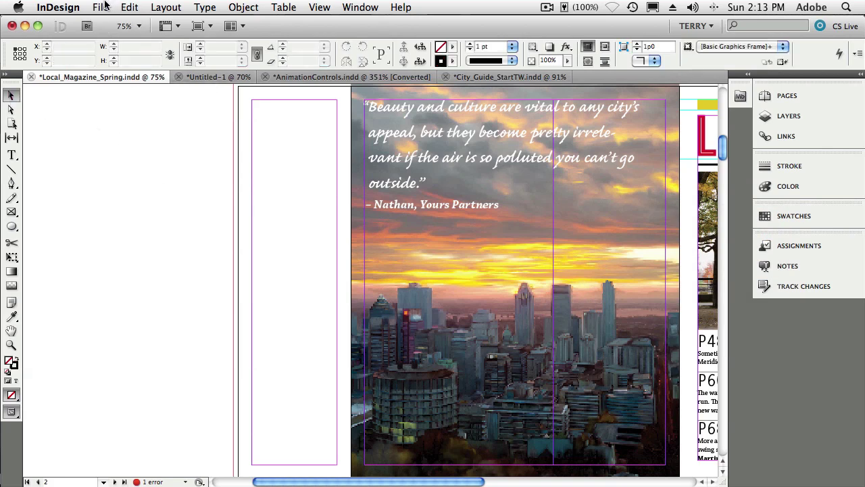
{"action": "left_click", "coordinate": [103, 7]}
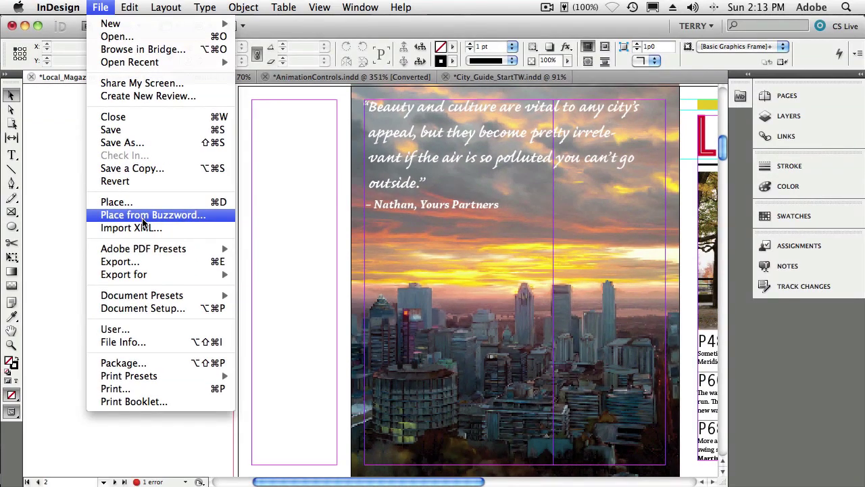
{"action": "left_click", "coordinate": [143, 215]}
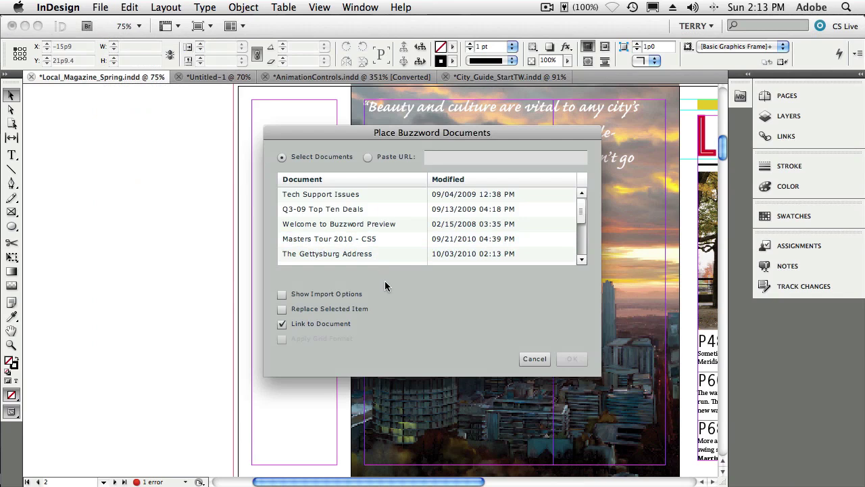
{"action": "left_click", "coordinate": [346, 253]}
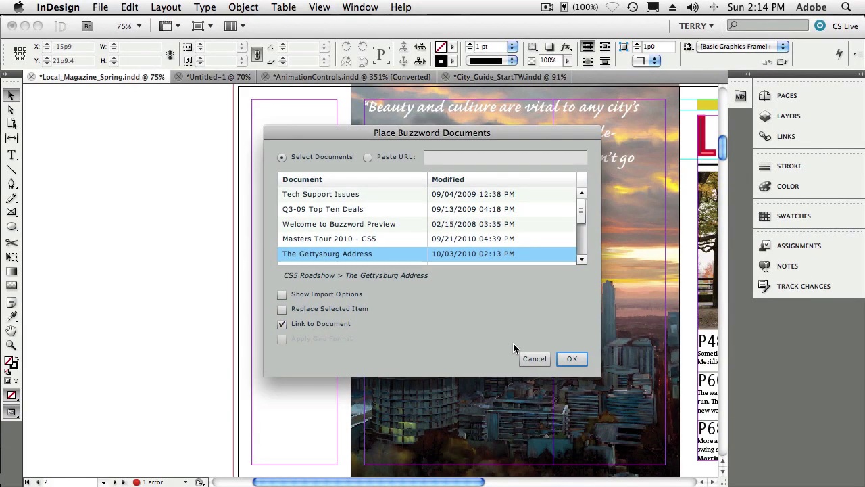
{"action": "left_click", "coordinate": [568, 358]}
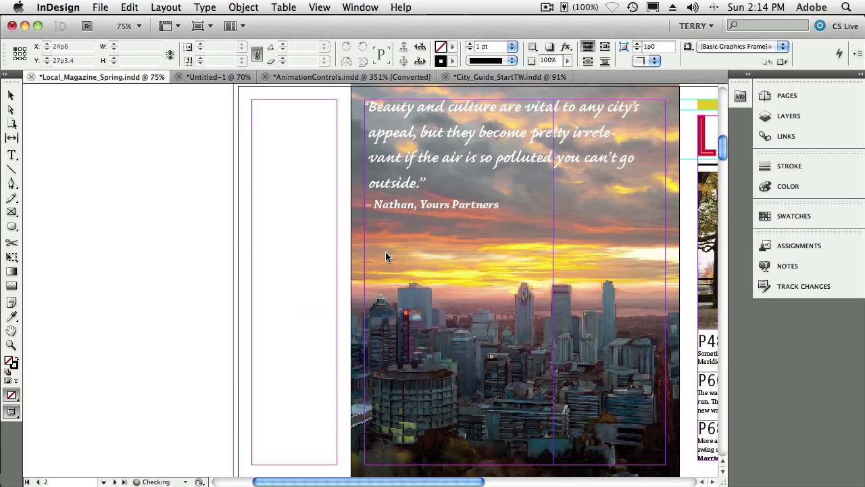
{"action": "left_click_drag", "start_coordinate": [271, 164], "coordinate": [338, 463]}
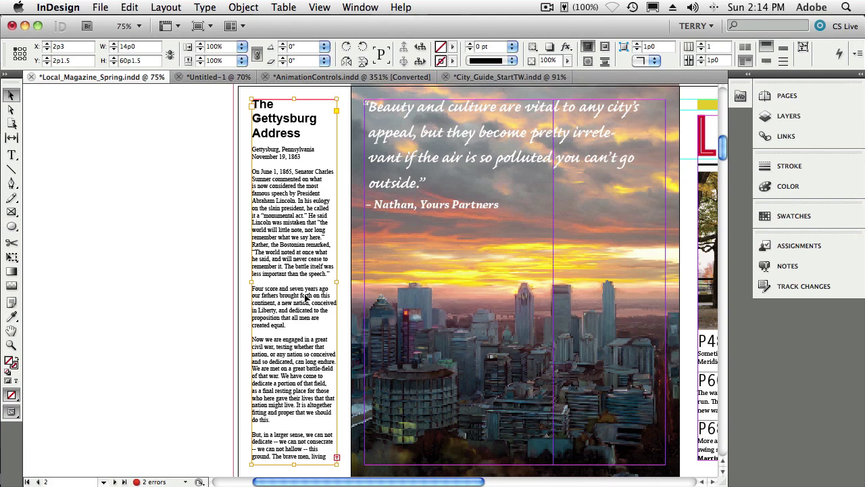
Step: Go to page 11 and magnify the "Cobblestones, gentrification and local produce" subhead and its paragraph, ready for text editing with the Type tool
{"action": "left_click", "coordinate": [103, 481]}
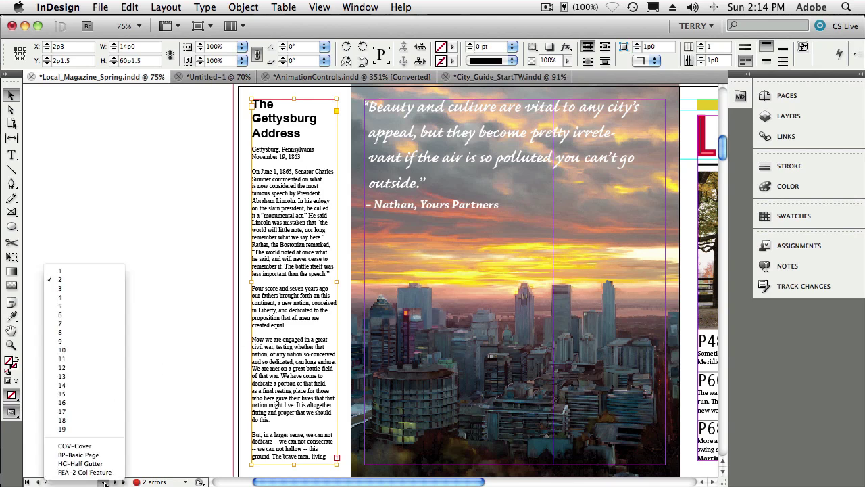
{"action": "left_click", "coordinate": [77, 359]}
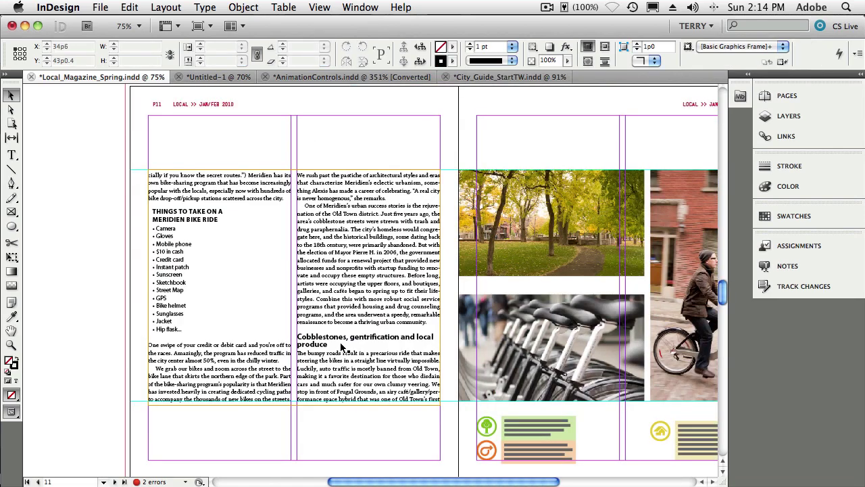
{"action": "key", "text": "z"}
{"action": "left_click_drag", "start_coordinate": [298, 329], "coordinate": [443, 384]}
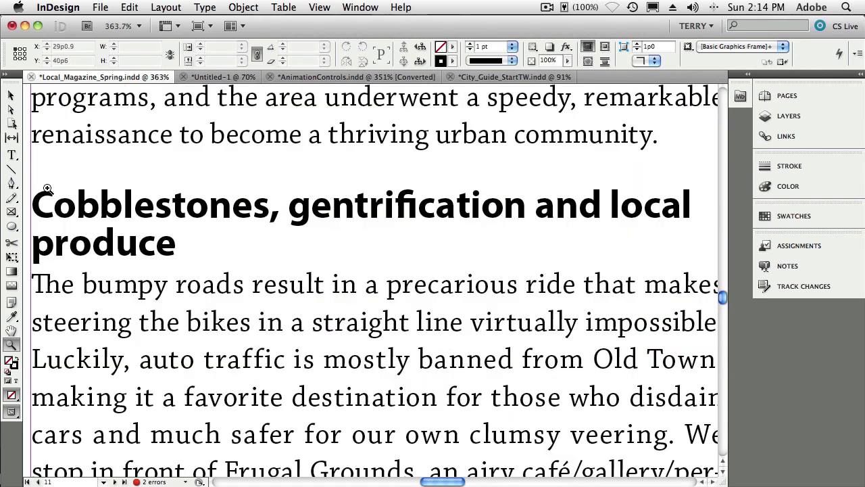
{"action": "left_click", "coordinate": [12, 155]}
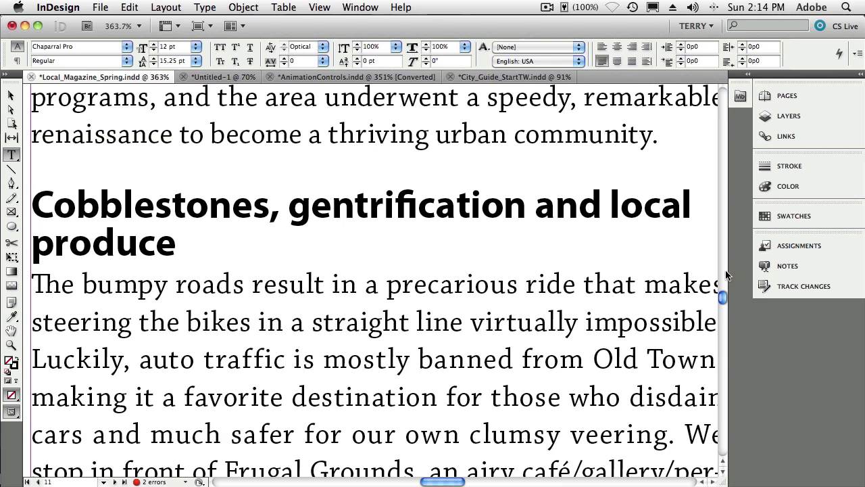
{"action": "scroll", "coordinate": [729, 276], "scroll_direction": "down", "scroll_amount": 5}
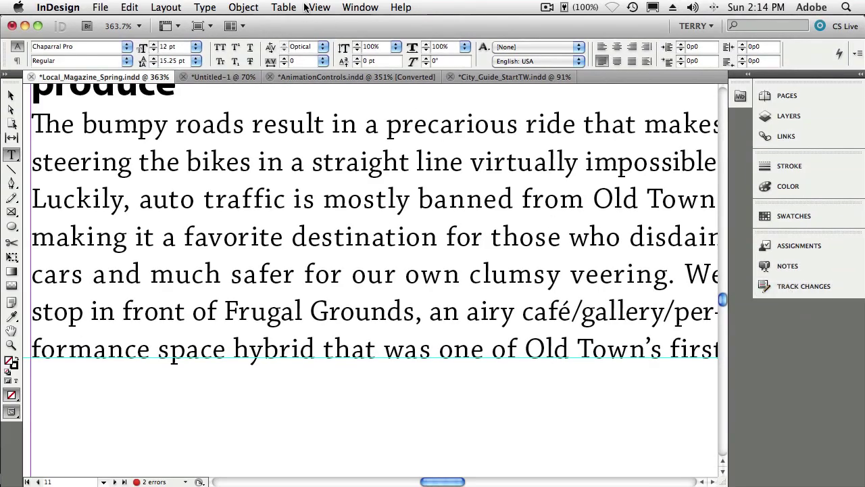
Step: Show the Track Changes controls, enable change tracking and place the text cursor in the paragraph below the Cobblestones subhead
{"action": "left_click", "coordinate": [347, 7]}
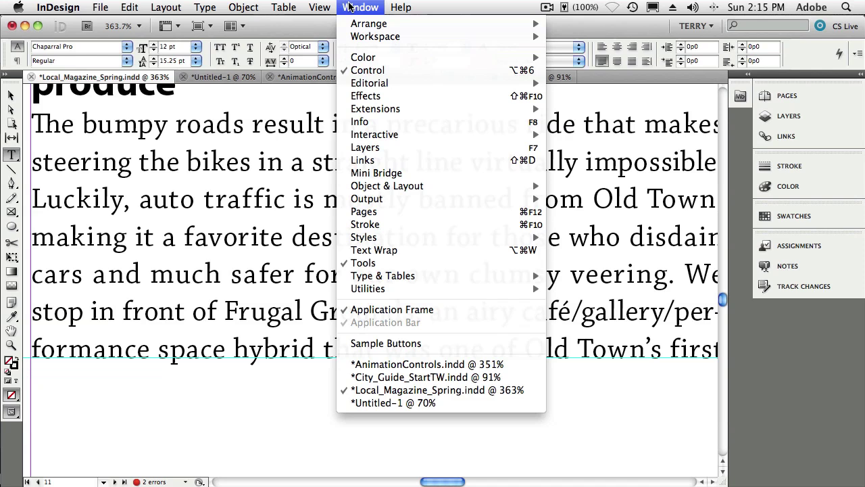
{"action": "mouse_move", "coordinate": [380, 111]}
{"action": "mouse_move", "coordinate": [380, 84]}
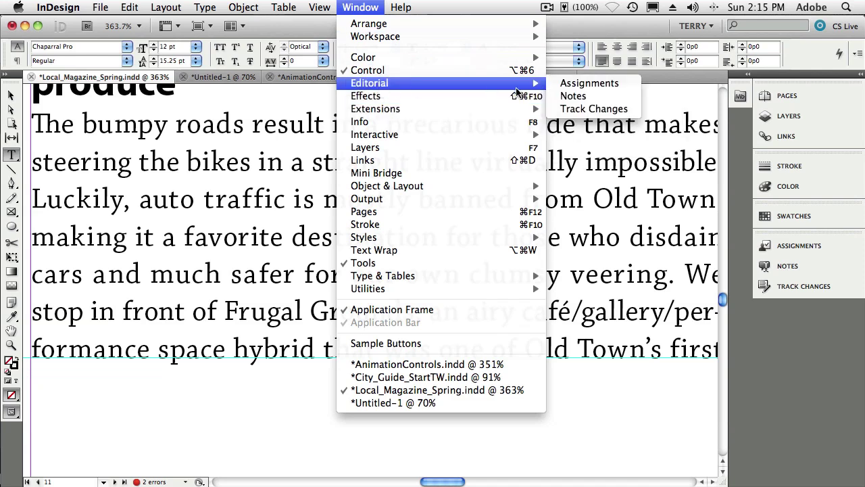
{"action": "left_click", "coordinate": [594, 109]}
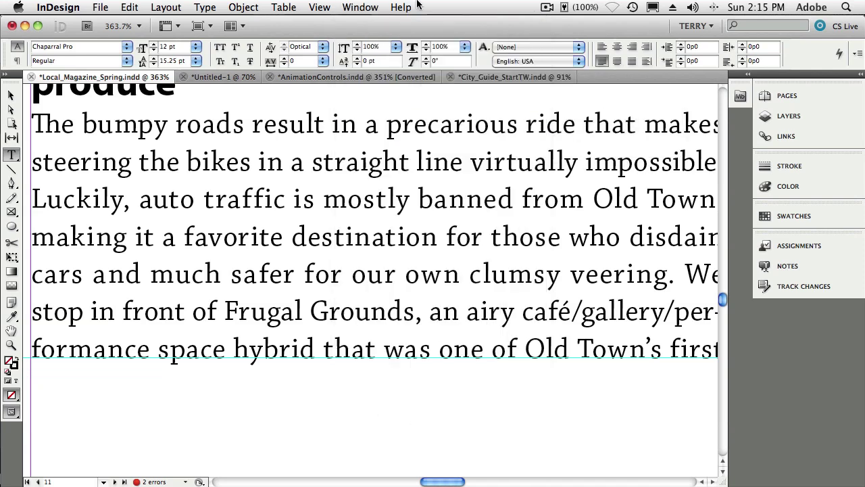
{"action": "left_click", "coordinate": [367, 8]}
{"action": "left_click", "coordinate": [379, 6]}
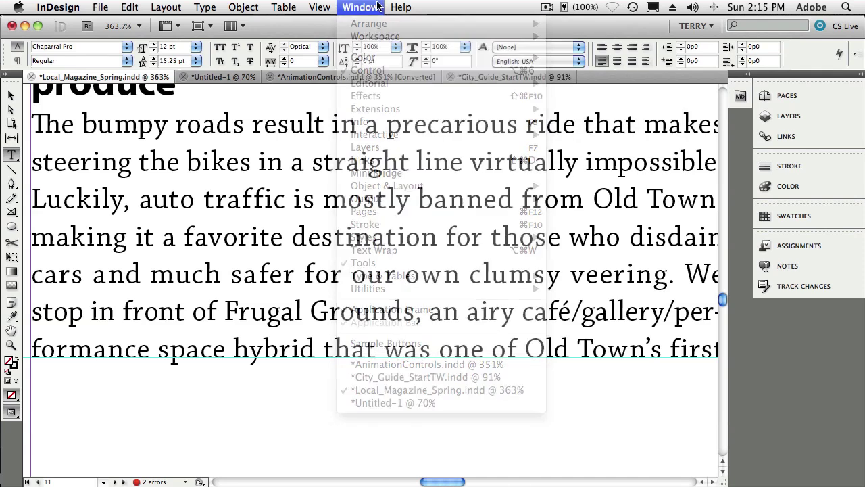
{"action": "left_click", "coordinate": [796, 286]}
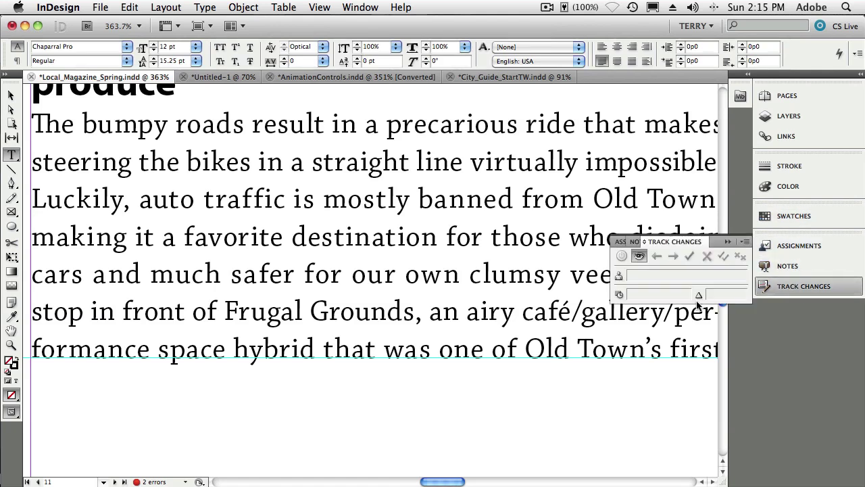
{"action": "left_click", "coordinate": [622, 257]}
{"action": "left_click", "coordinate": [550, 218]}
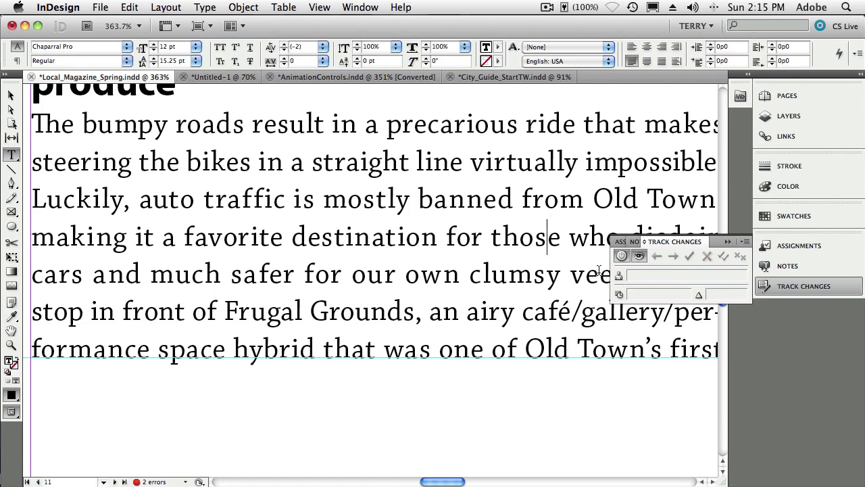
Step: Replace the word "local" with "domestic" in the Cobblestones subhead and return the text cursor to the paragraph below
{"action": "scroll", "coordinate": [573, 247], "scroll_direction": "up", "scroll_amount": 3}
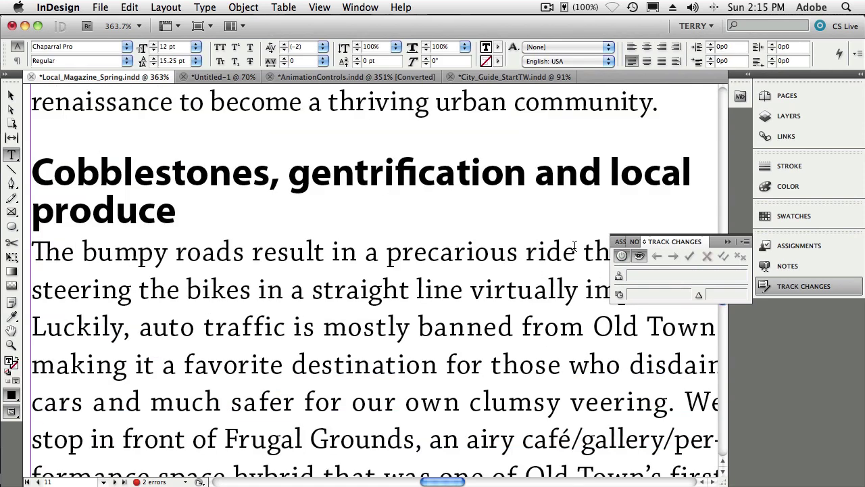
{"action": "double_click", "coordinate": [632, 181]}
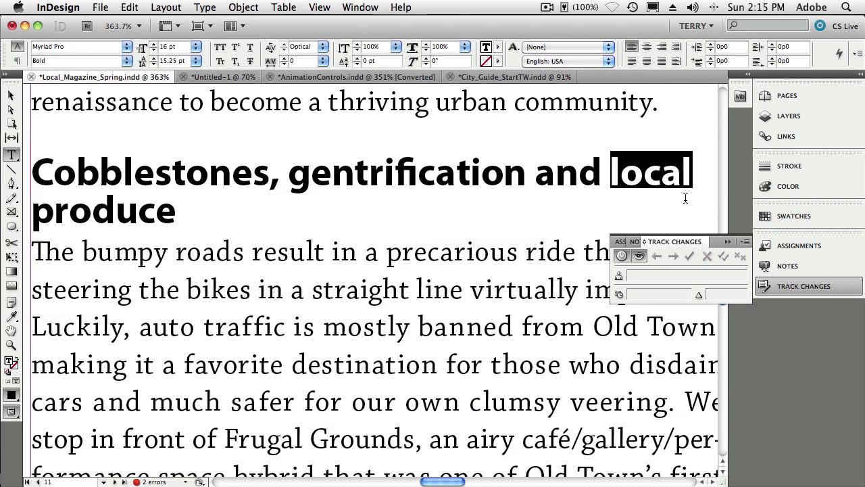
{"action": "type", "text": "domestic"}
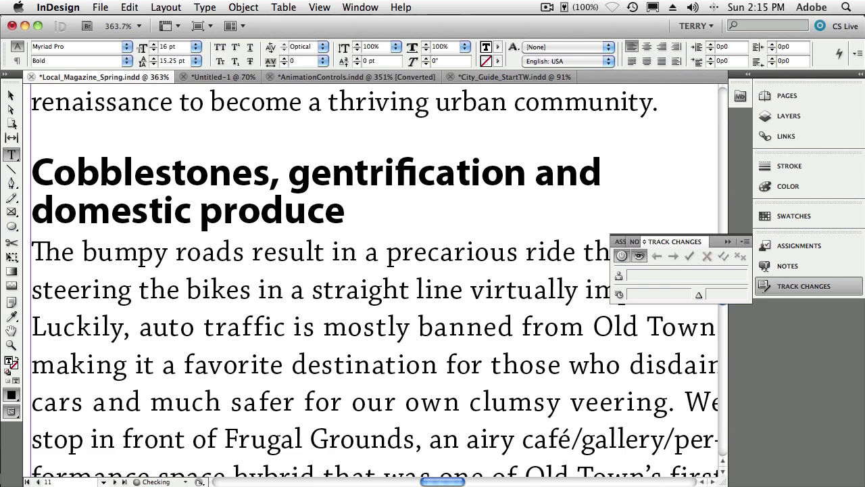
{"action": "left_click", "coordinate": [281, 251]}
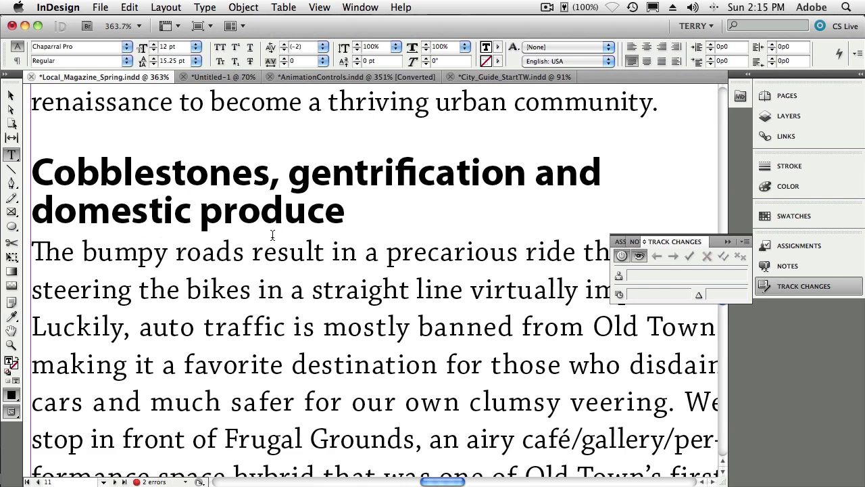
Step: Open the article in the Story Editor and locate the tracked "domestic" and "local" edits in the Cobblestones subhead
{"action": "left_click", "coordinate": [130, 8]}
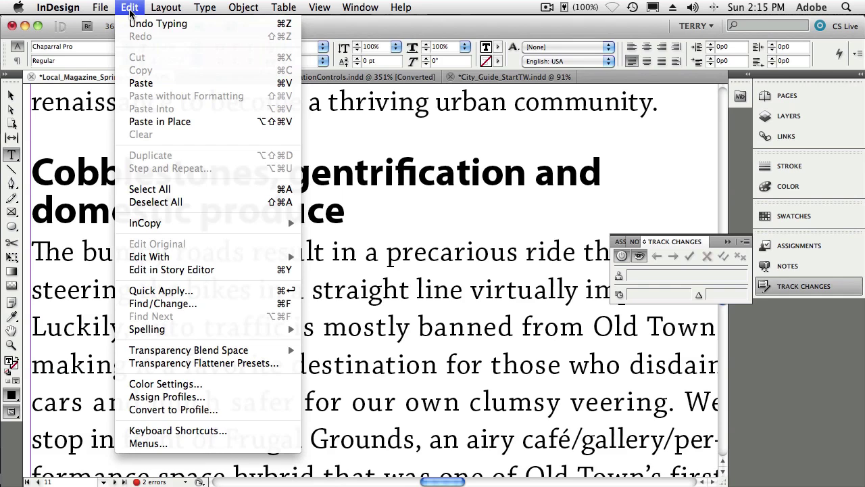
{"action": "left_click", "coordinate": [192, 269]}
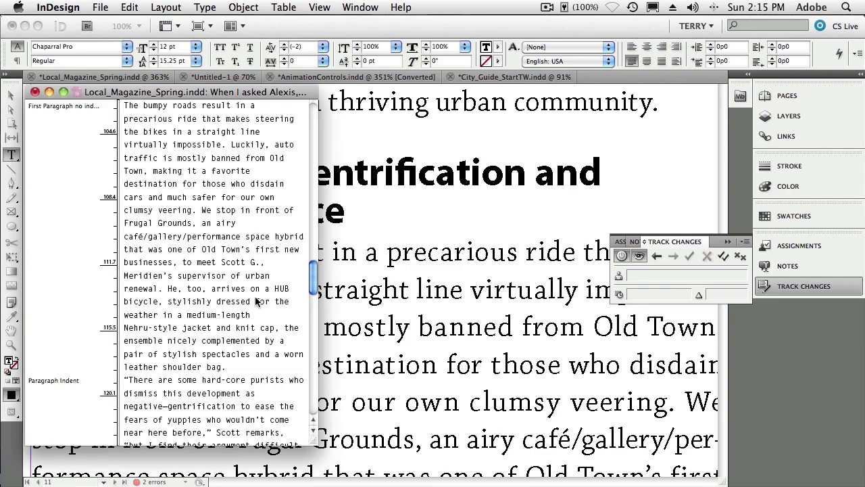
{"action": "scroll", "coordinate": [313, 278], "scroll_direction": "up", "scroll_amount": 3}
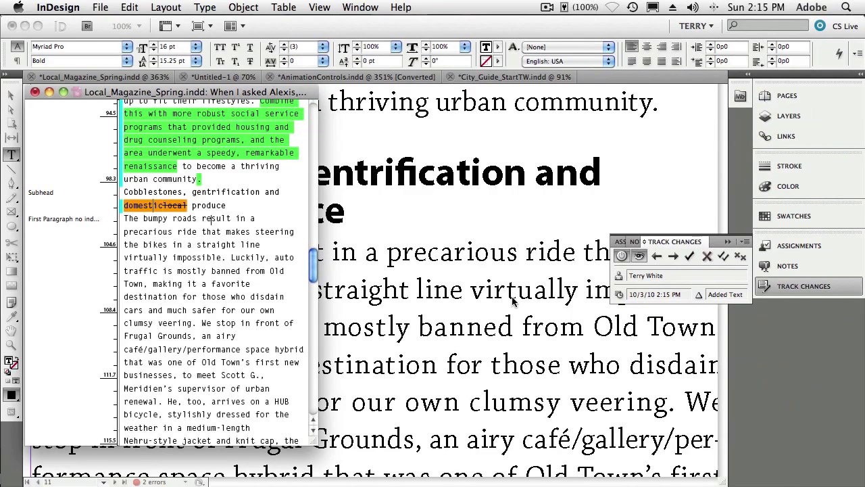
{"action": "scroll", "coordinate": [200, 255], "scroll_direction": "up", "scroll_amount": 3}
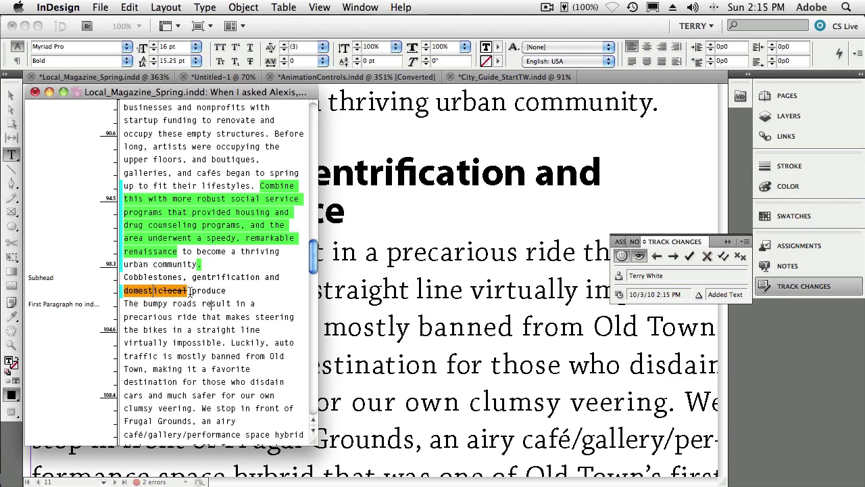
Step: Reject both the added word "domestic" and the deletion of "local" in the Cobblestones subhead
{"action": "right_click", "coordinate": [147, 292]}
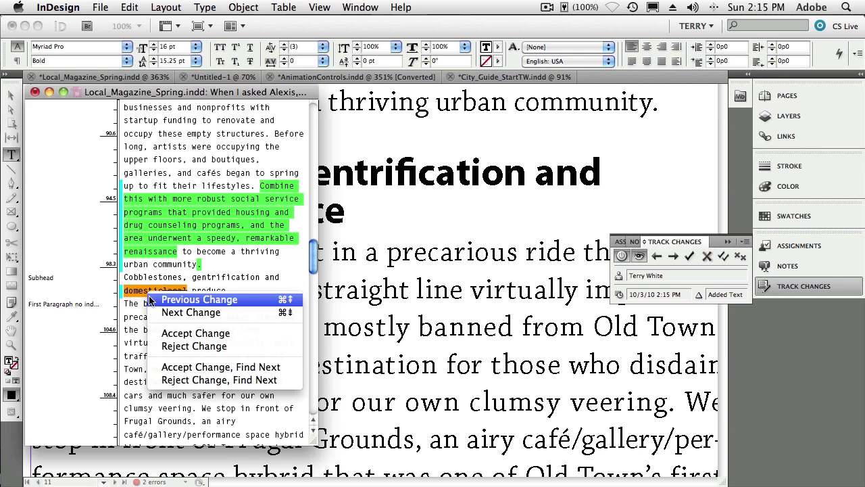
{"action": "left_click", "coordinate": [203, 346]}
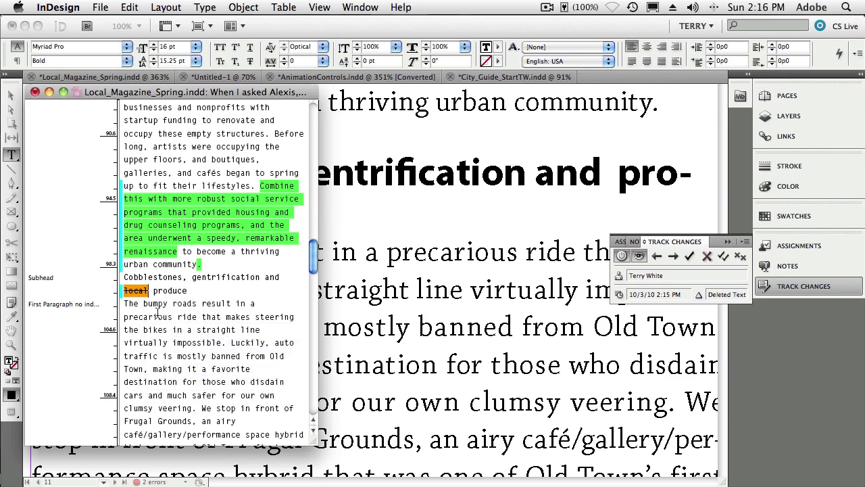
{"action": "right_click", "coordinate": [136, 298]}
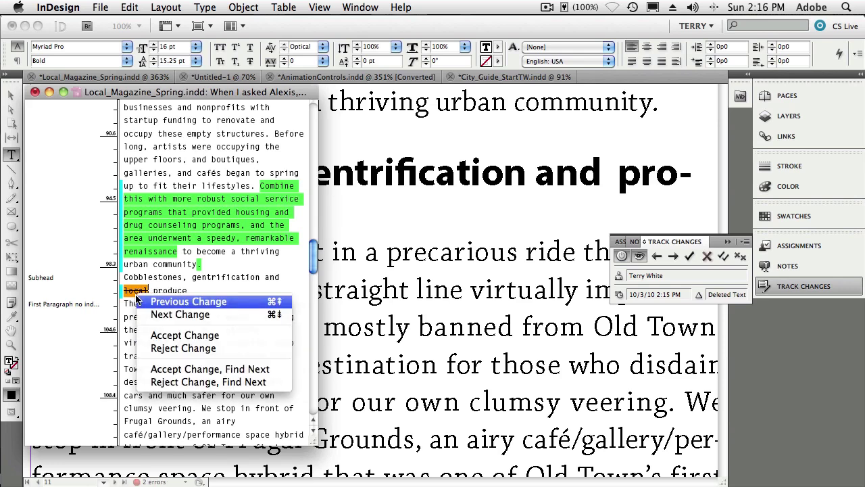
{"action": "left_click", "coordinate": [156, 348]}
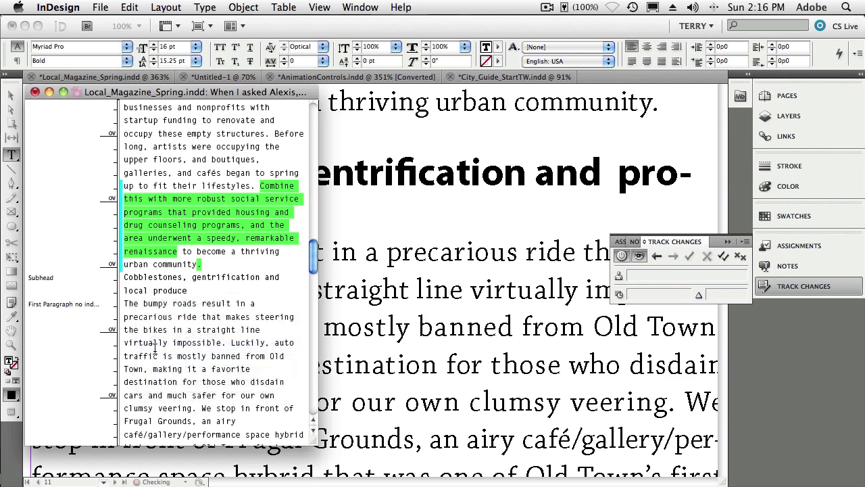